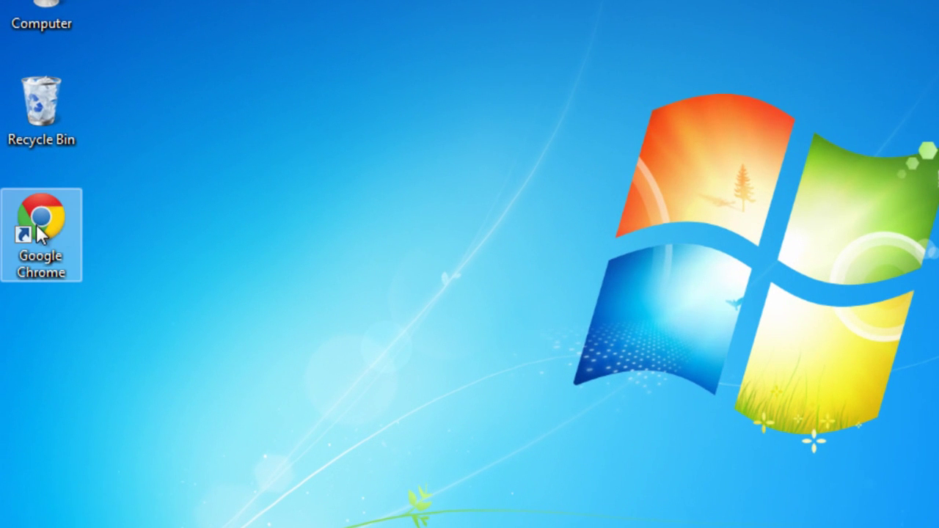
Launch Chrome from the desktop and go to yahoo.com
double_click(36, 225)
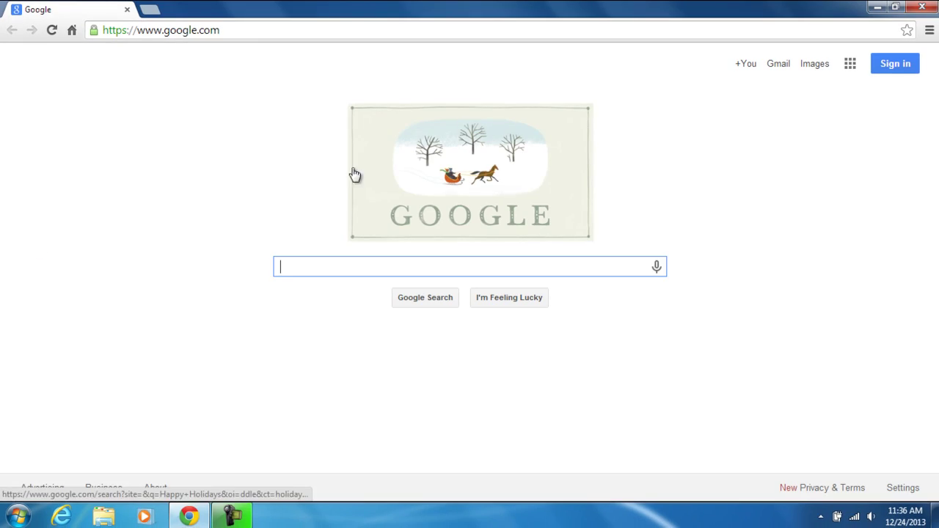
left_click(595, 30)
type("yahoo.")
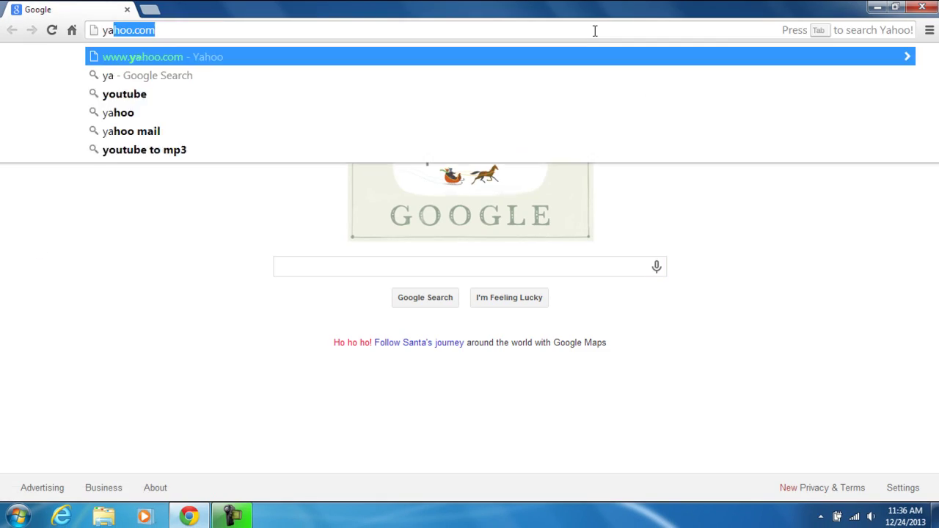
type("c")
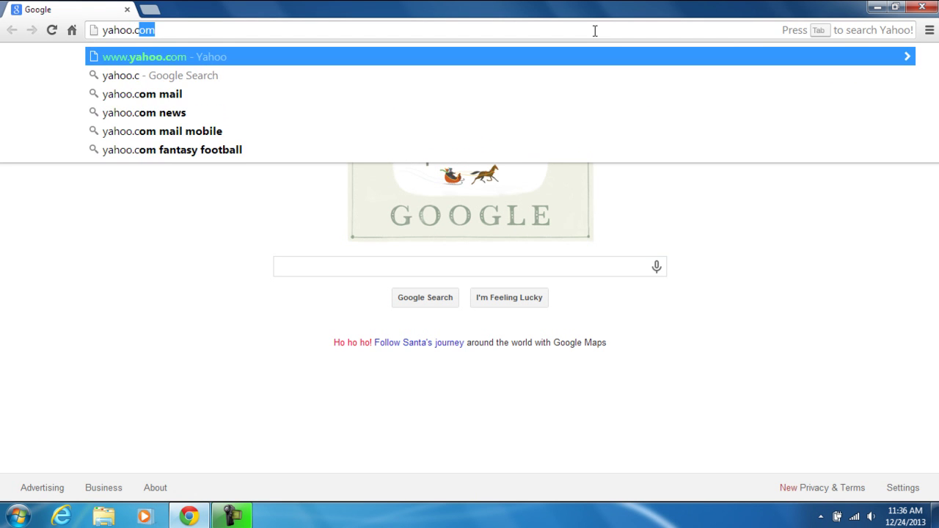
key("Return")
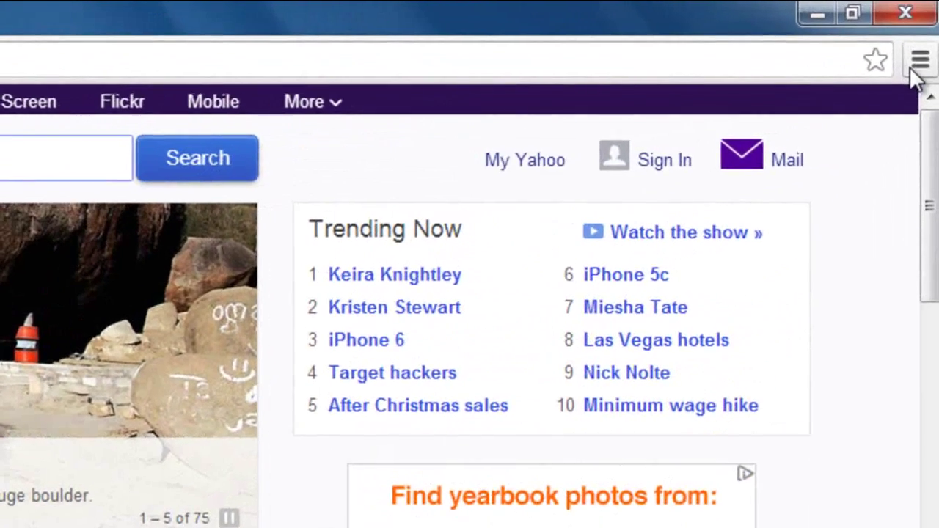
Reach Chrome's Extensions page through the main menu's Settings
left_click(919, 62)
left_click(723, 282)
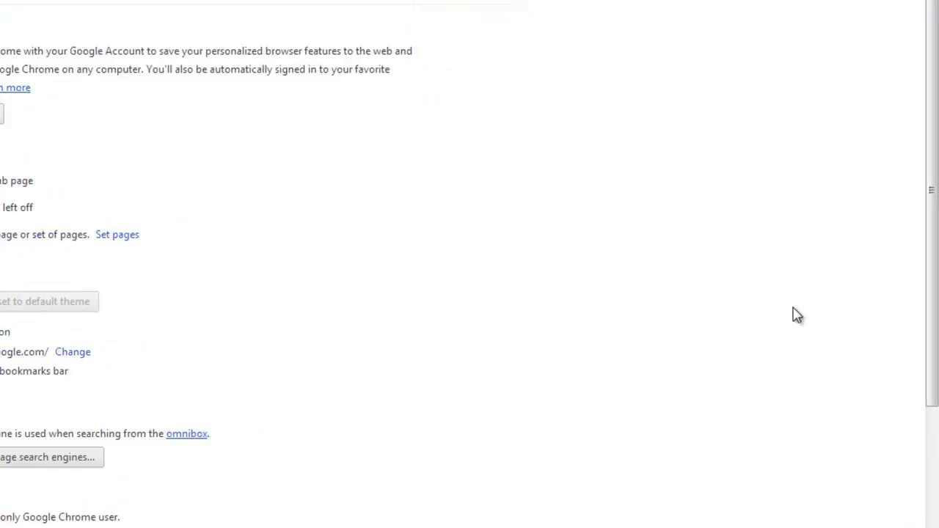
left_click(36, 117)
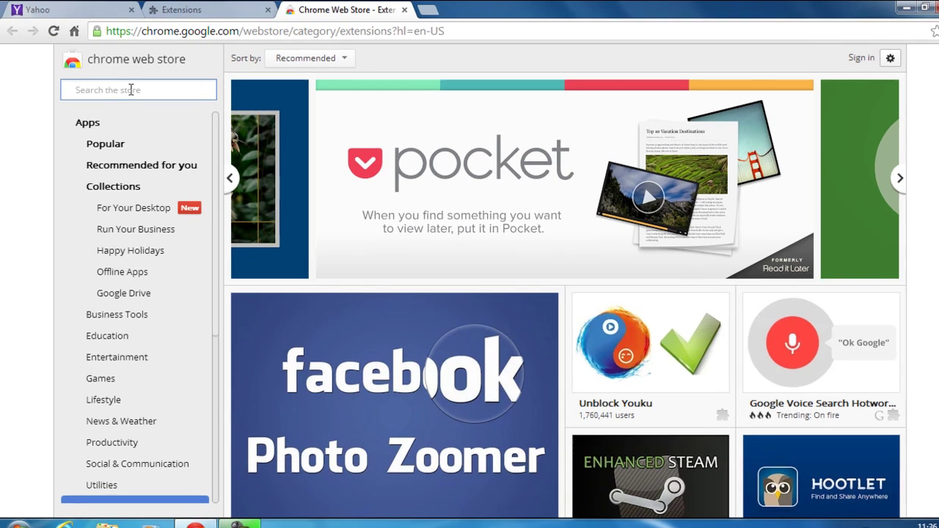
Search the Chrome Web Store for 'block websites' and filter the results to Extensions
type("block web")
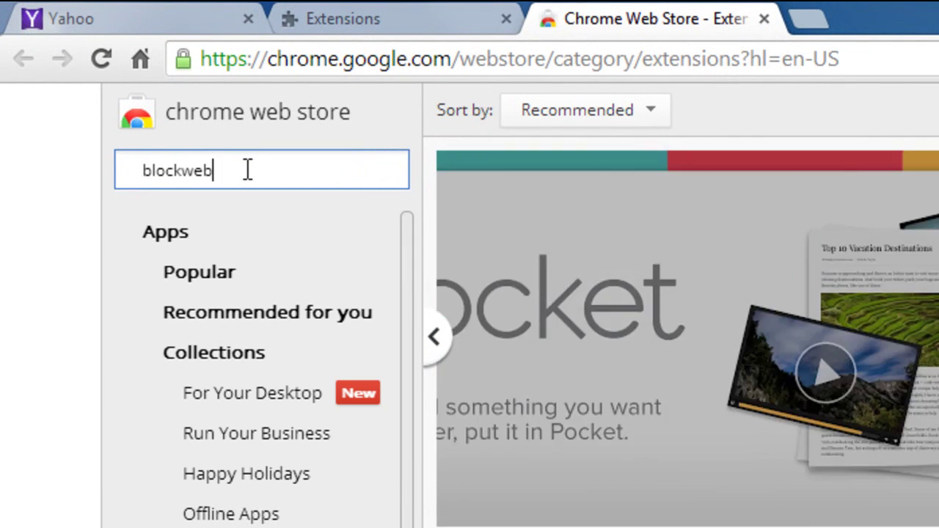
type("sites")
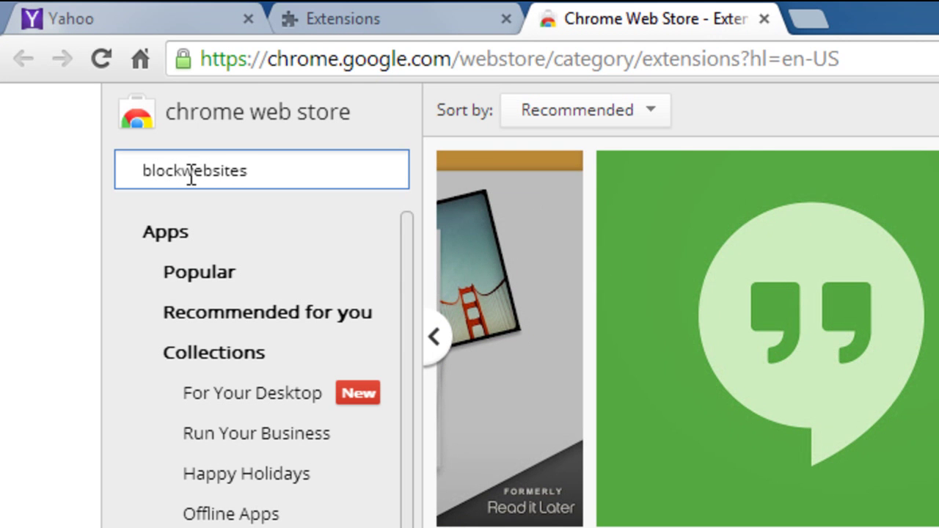
left_click(183, 171)
key("Return")
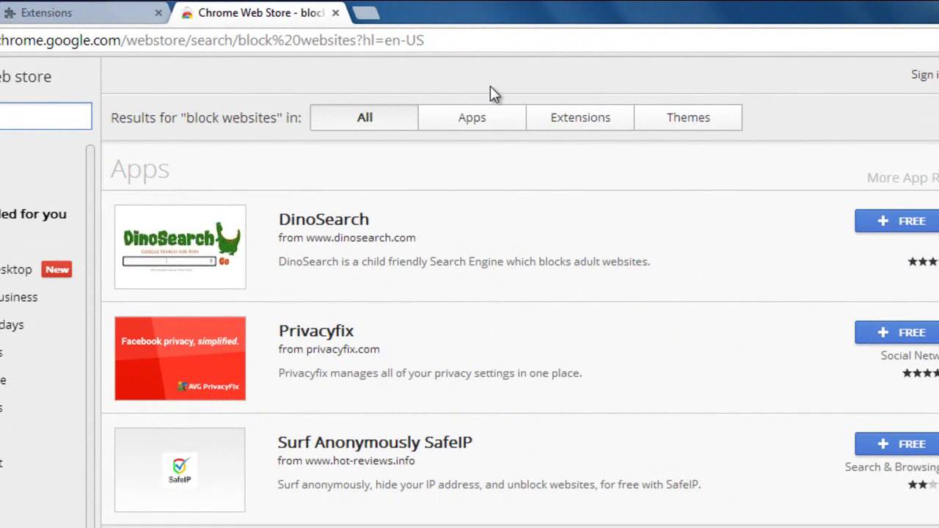
left_click(590, 122)
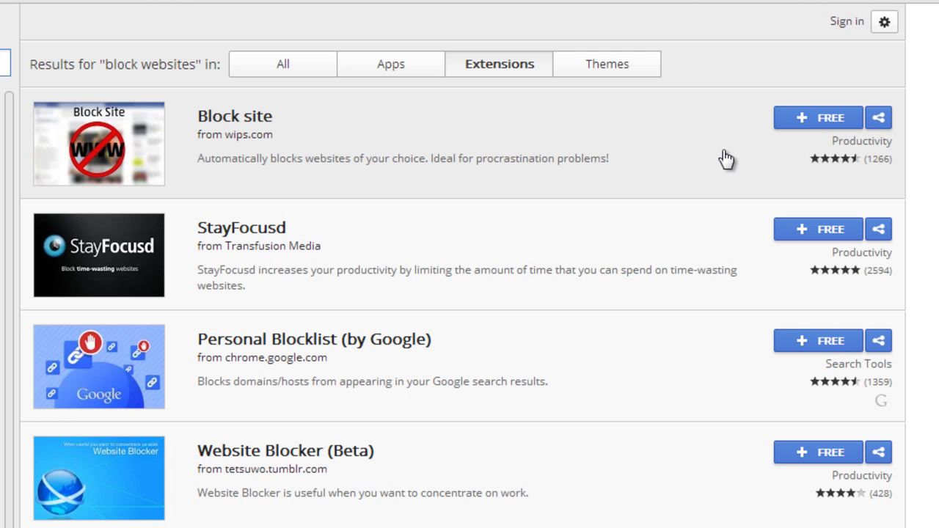
Install the Block site extension and close the wips.com thank-you tab
left_click(838, 126)
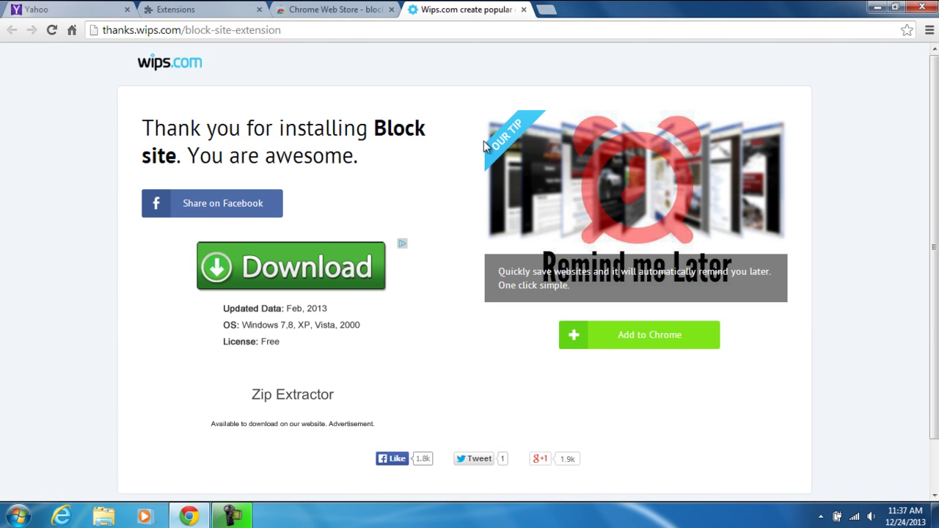
left_click(523, 10)
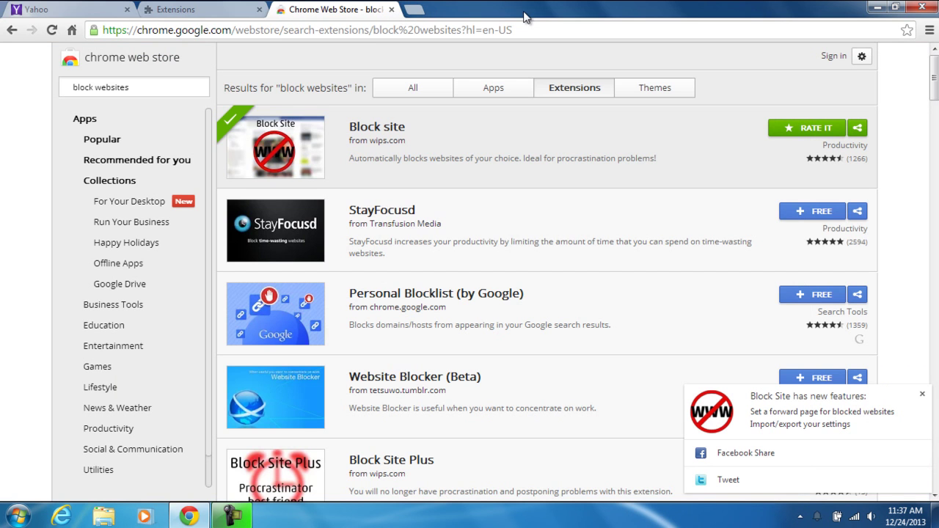
Open Block site's options and replace the example blocked-site entry with yahoo.com
left_click(392, 10)
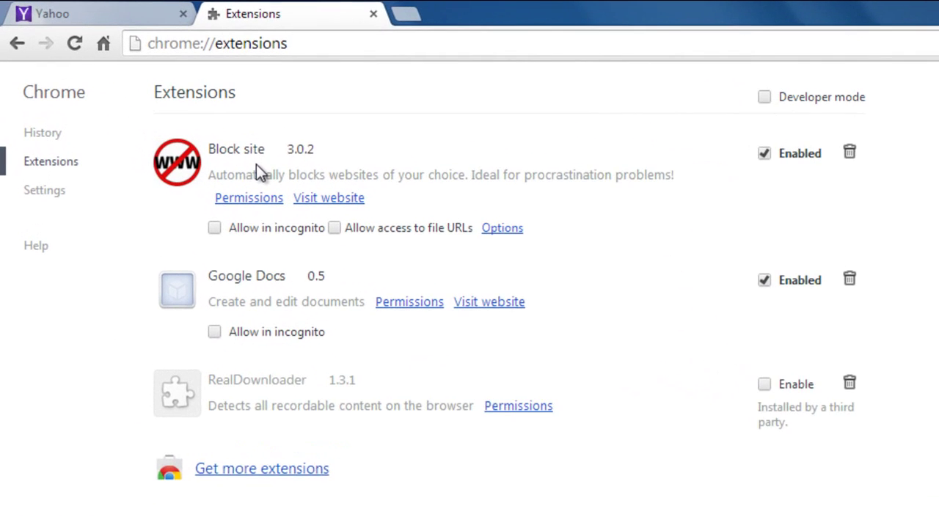
left_click(508, 234)
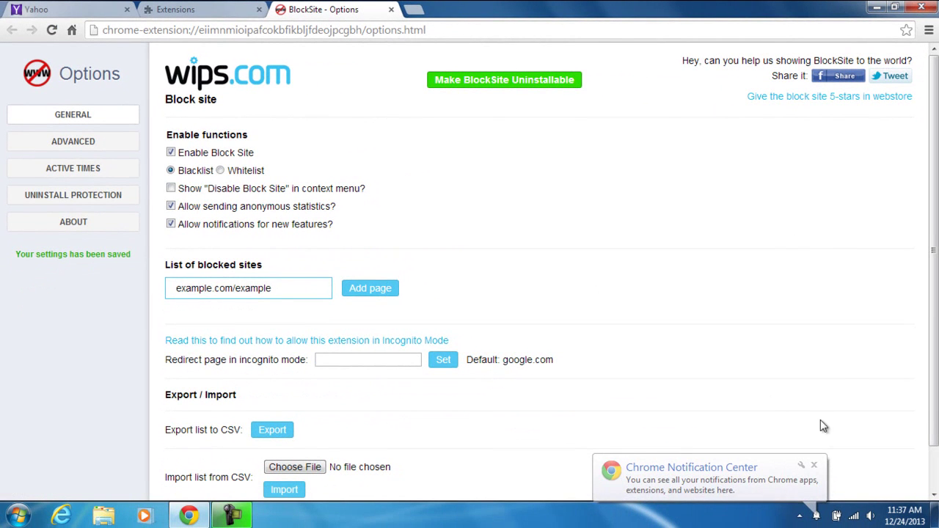
triple_click(238, 288)
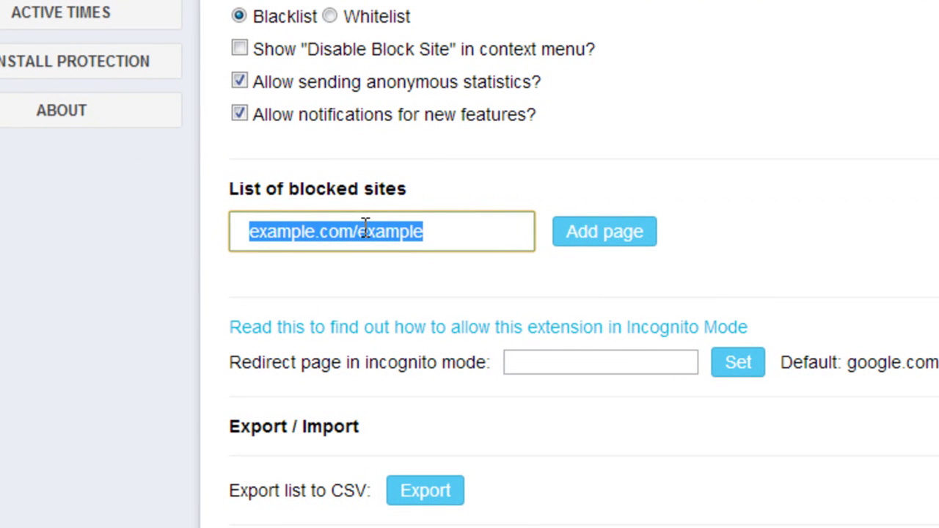
type("ya")
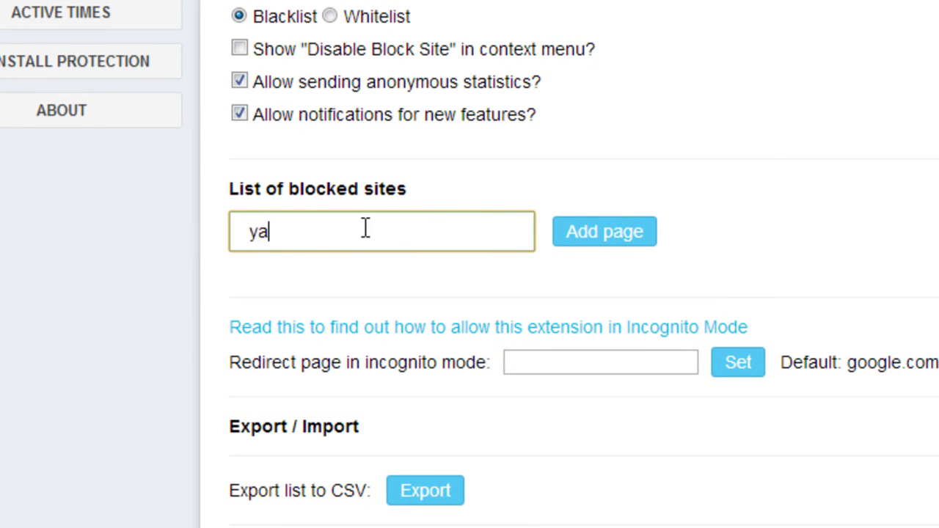
type("hoo.com")
Add yahoo.com to the blocked list and look over the Advanced and Active Times settings
left_click(599, 240)
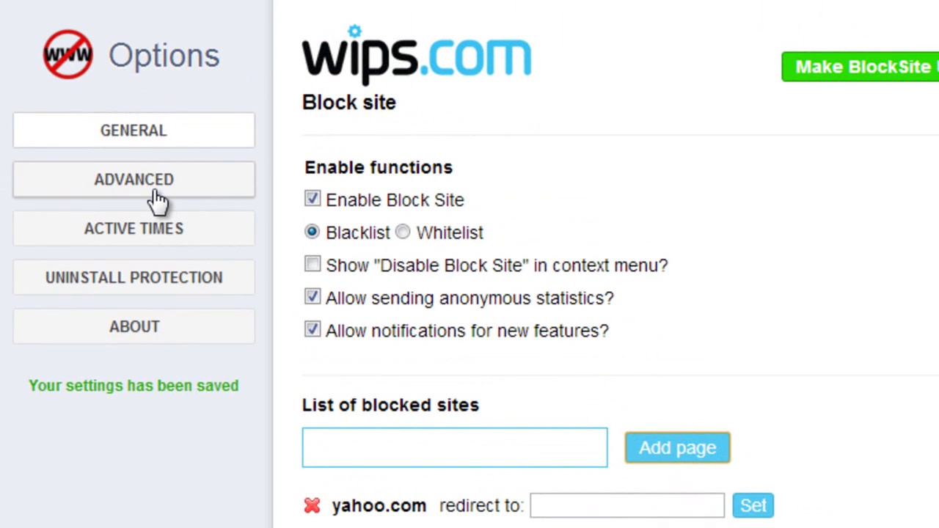
left_click(159, 193)
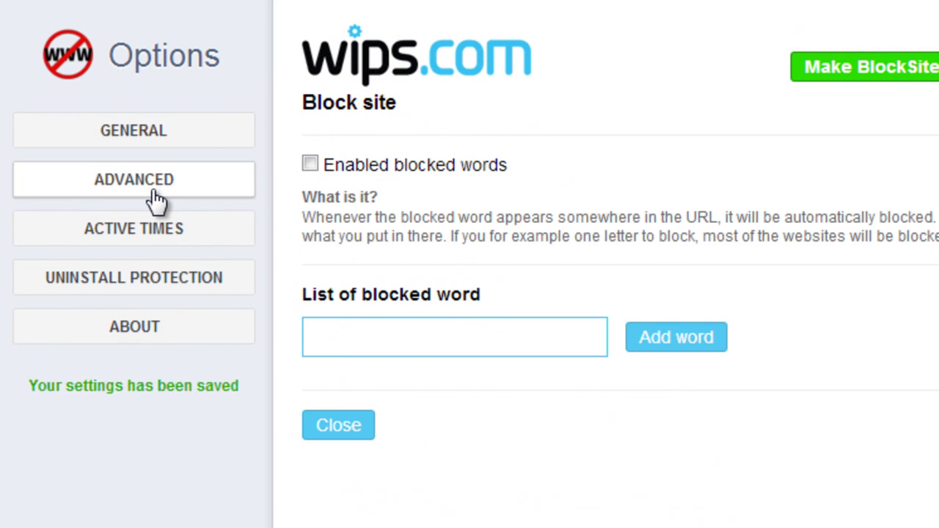
left_click(174, 238)
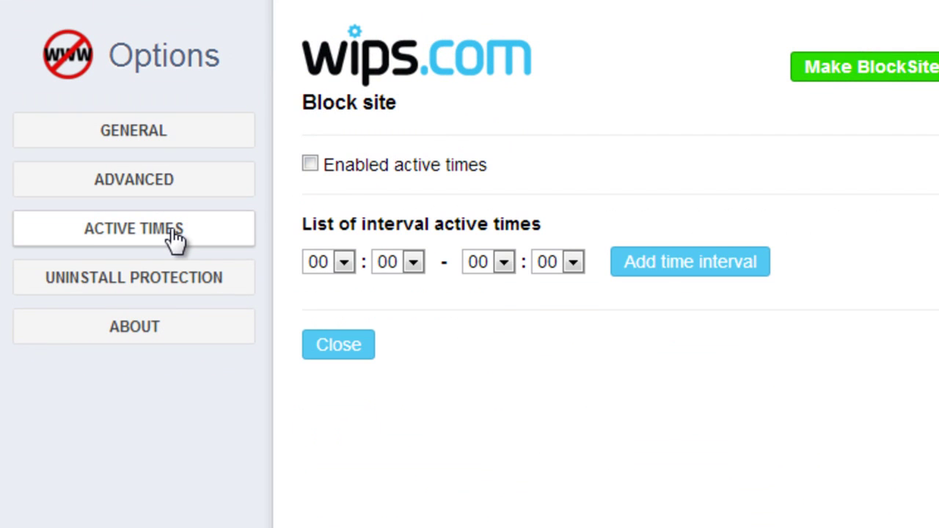
Set a password protecting Block Site's options under Uninstall Protection
left_click(178, 282)
left_click(499, 292)
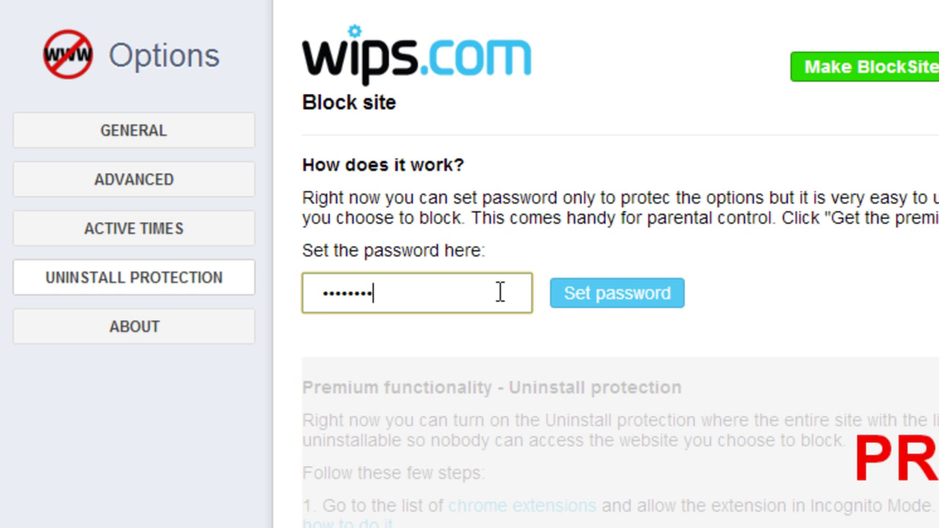
left_click(578, 304)
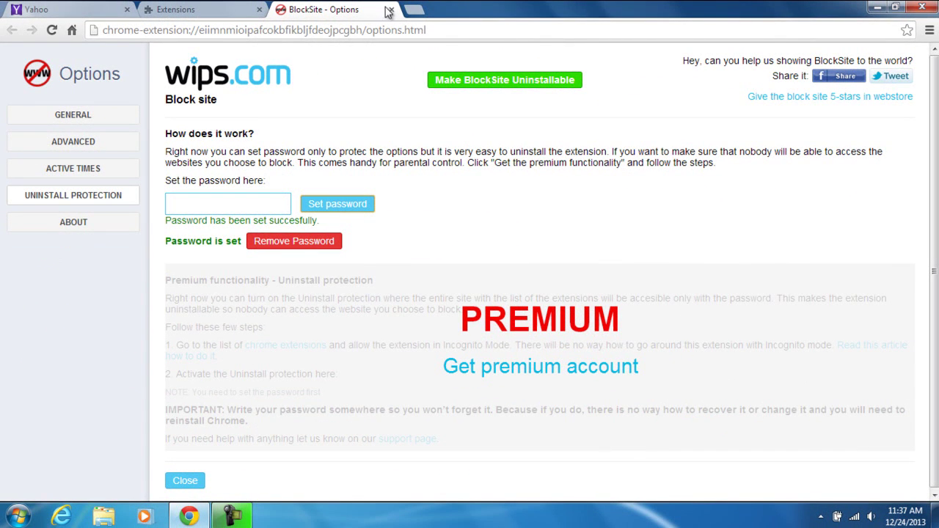
Close the extension tabs and confirm yahoo.com opens BlockSite's blocked page
left_click(392, 9)
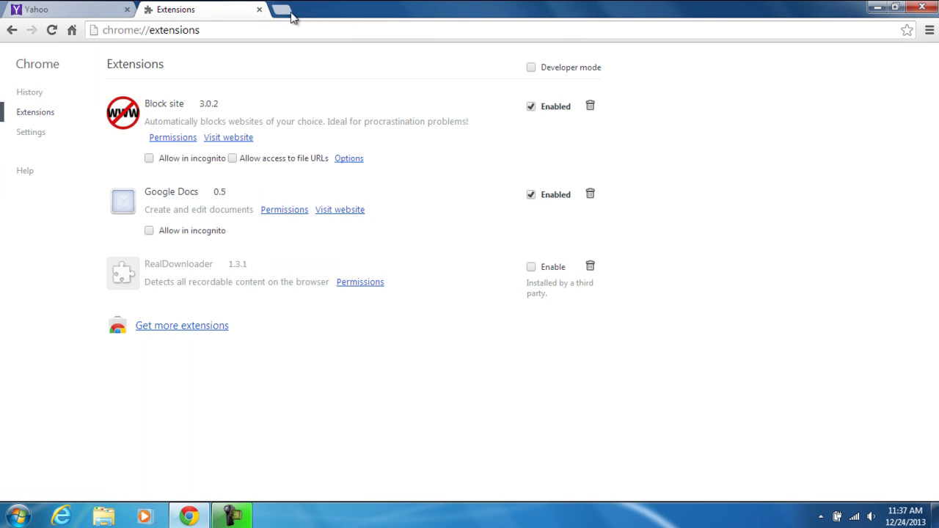
left_click(258, 9)
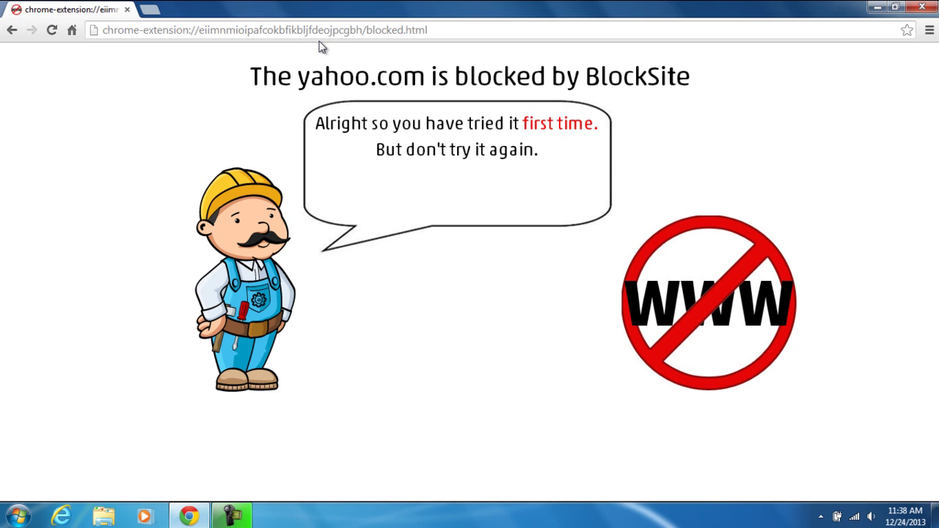
left_click(325, 26)
type("ya")
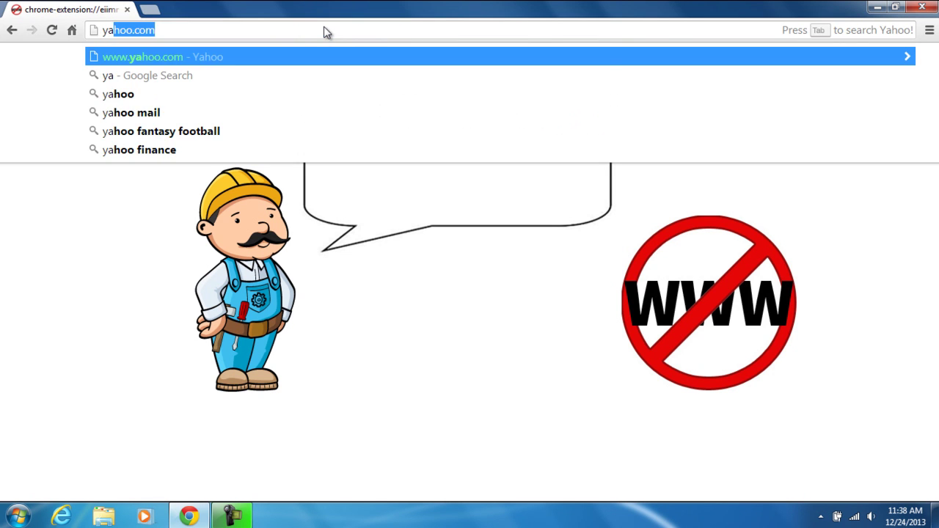
key("Return")
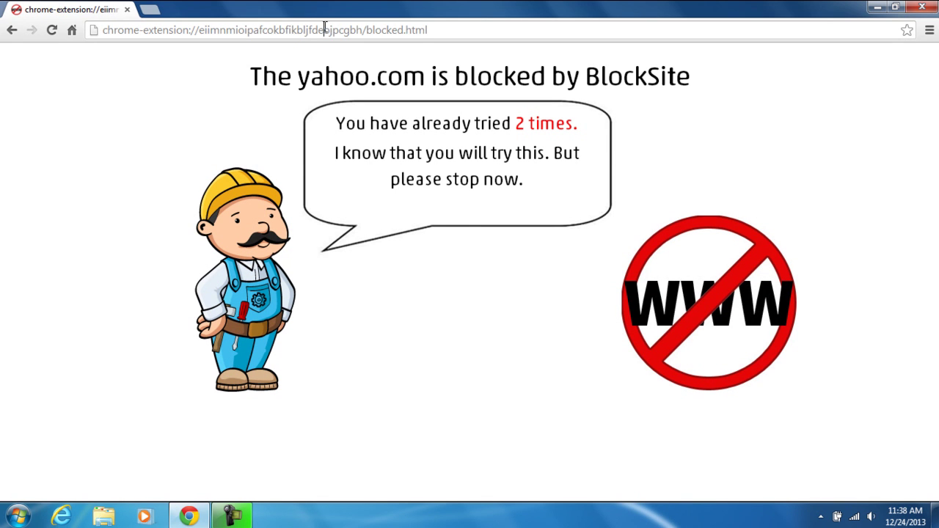
Search Google for 'yahoo' and confirm the Yahoo result is also blocked
left_click(324, 27)
type("goog")
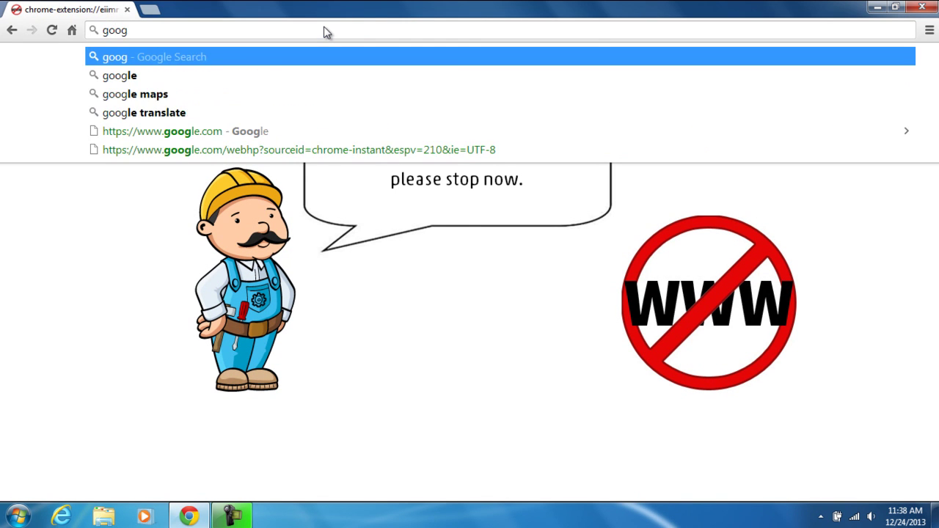
type("le.com")
key("Return")
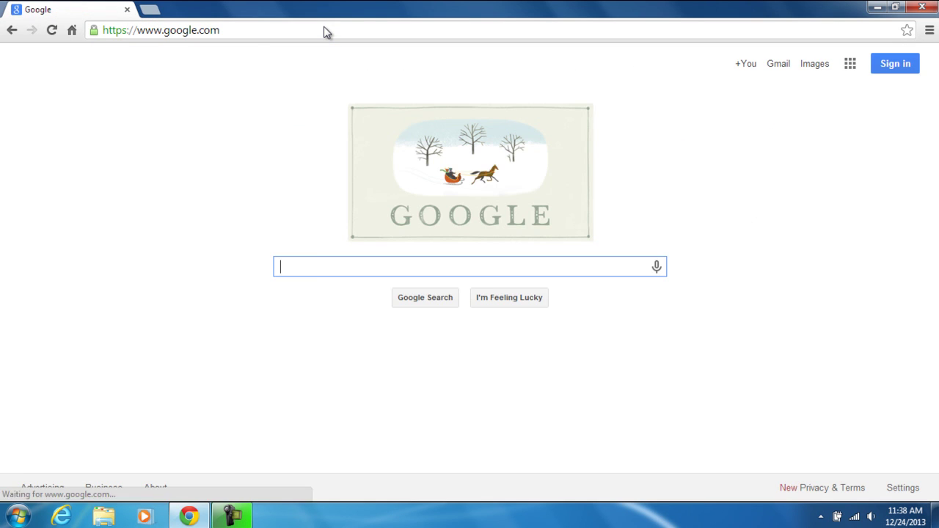
type("yahoo")
key("Return")
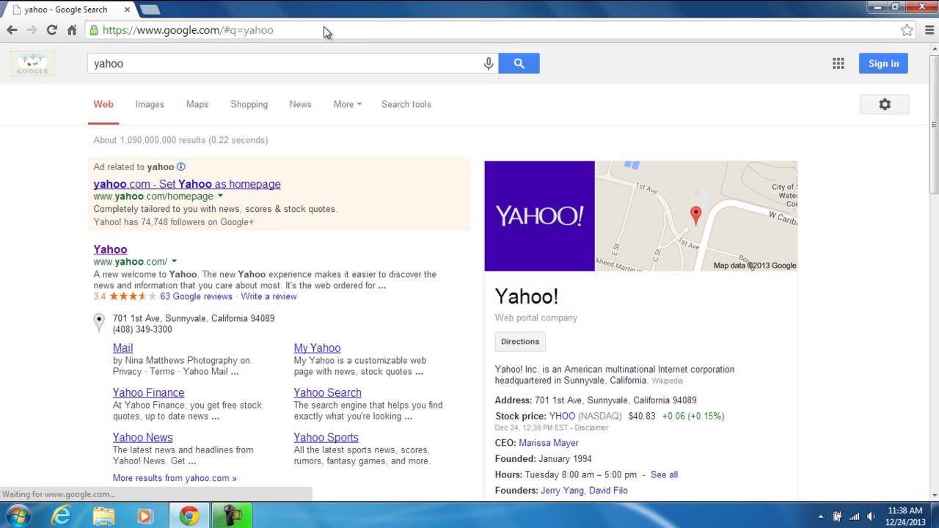
left_click(116, 251)
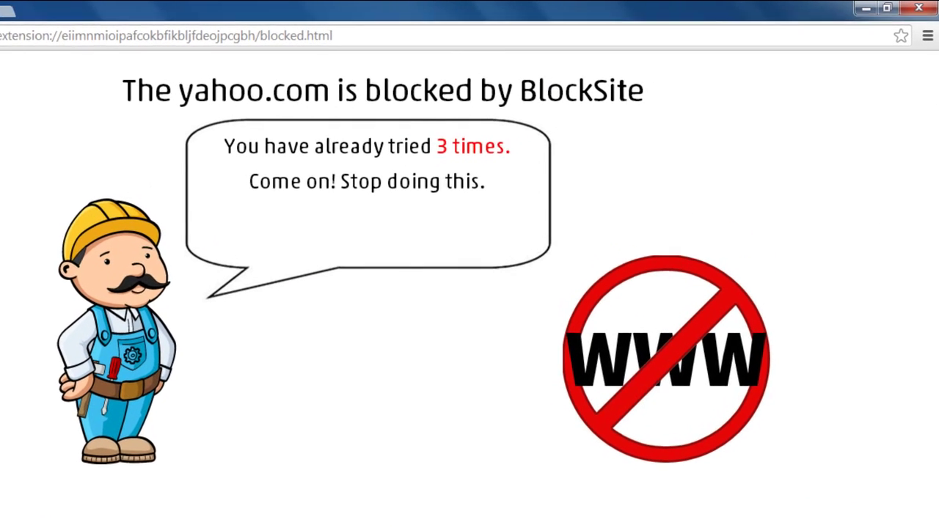
Open Block site's options from Chrome's Extensions page
left_click(928, 38)
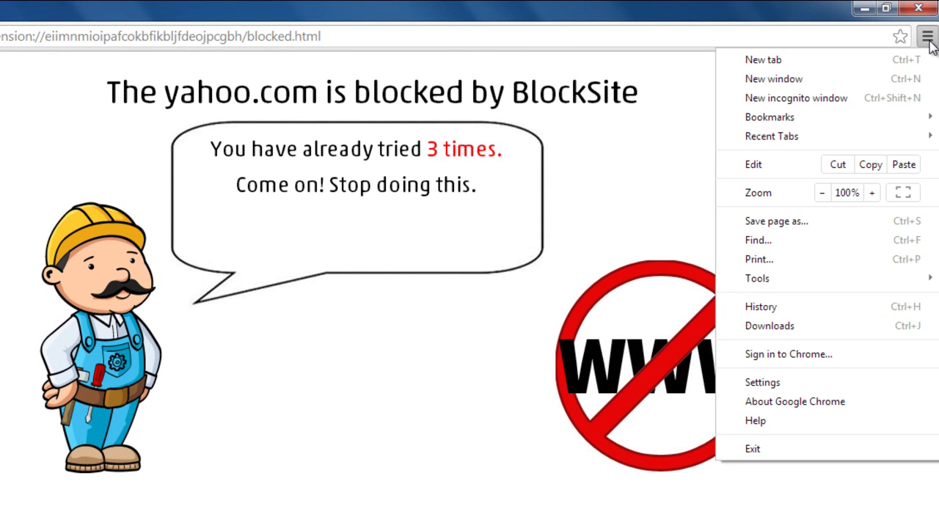
left_click(734, 382)
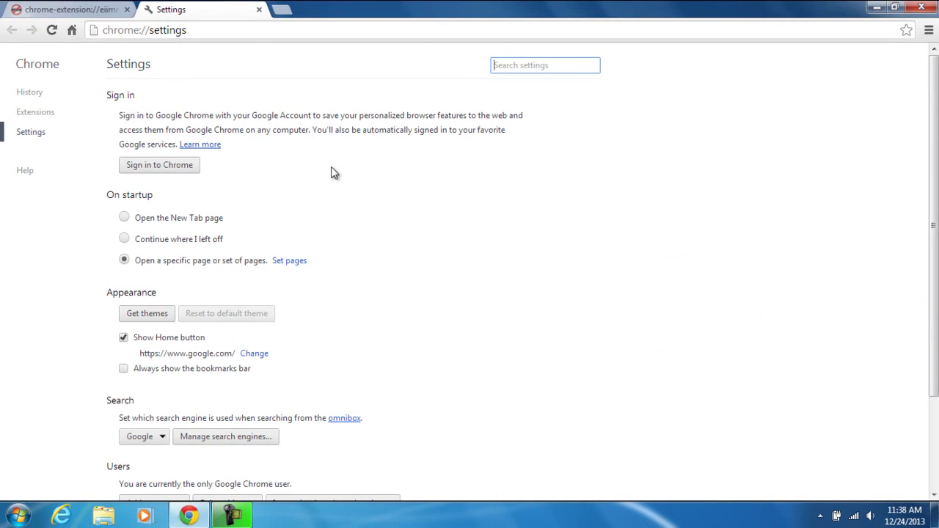
left_click(33, 113)
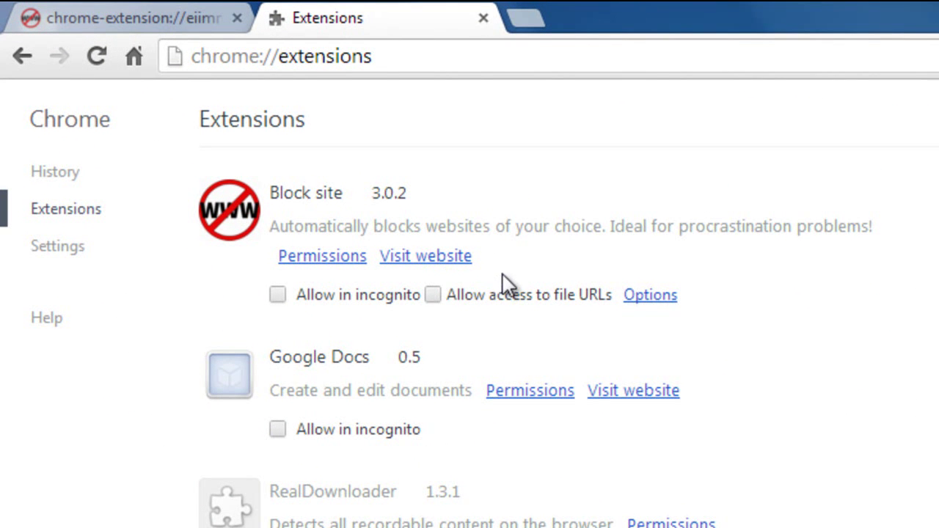
left_click(650, 295)
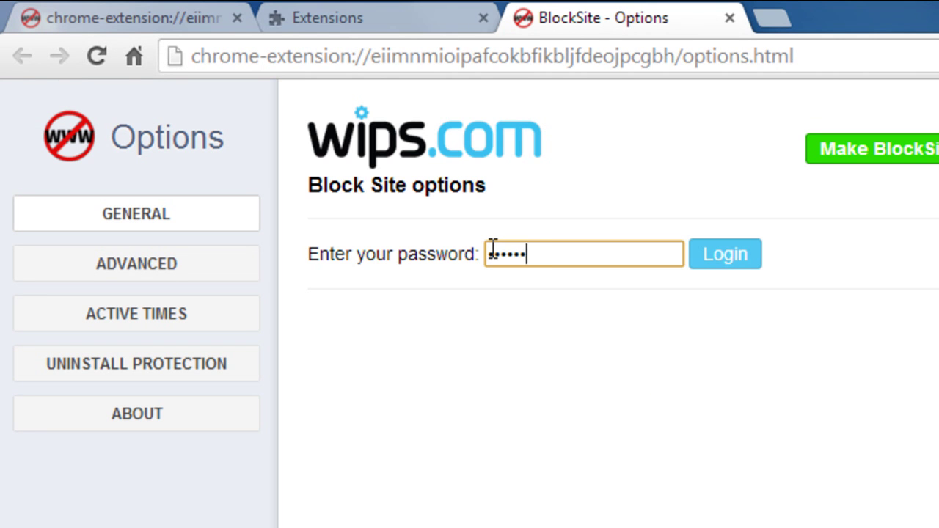
Unlock the options with the password and delete yahoo.com from the blocked sites
key("Return")
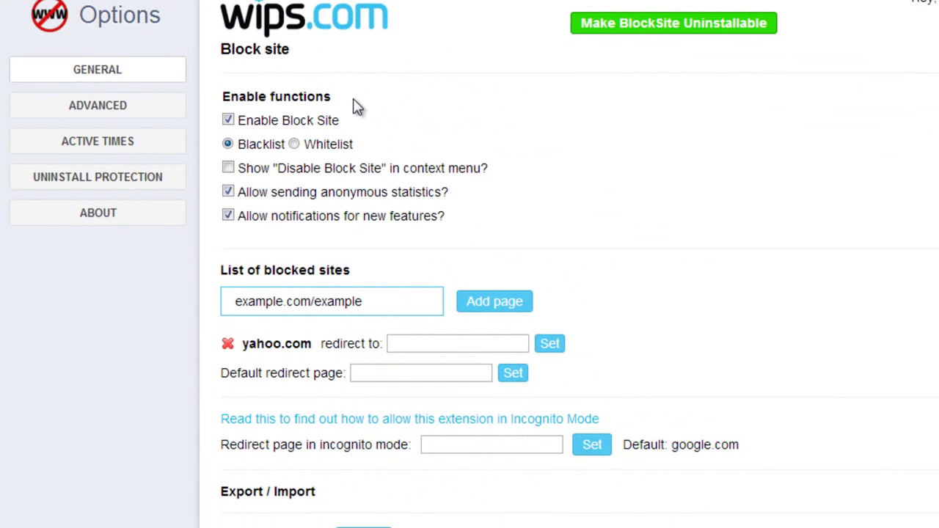
left_click(227, 346)
left_click(819, 70)
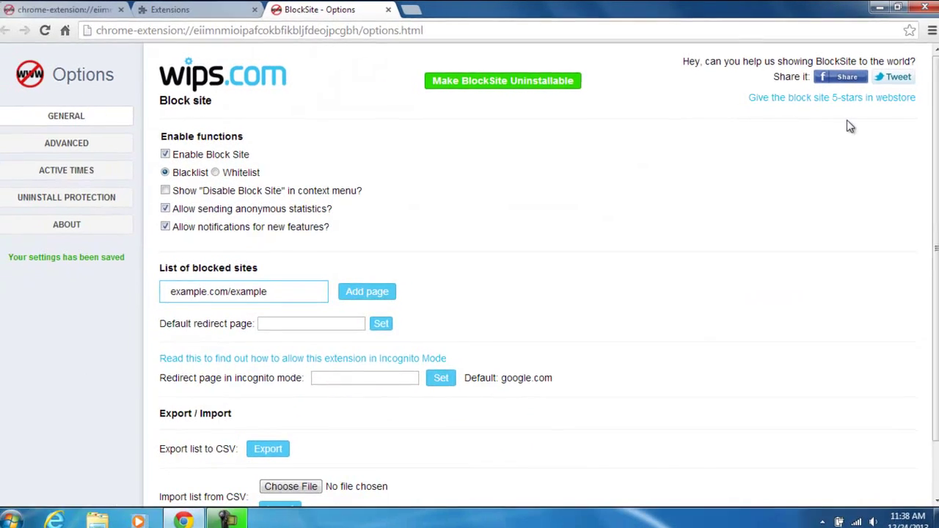
scroll(906, 305, "down", 2)
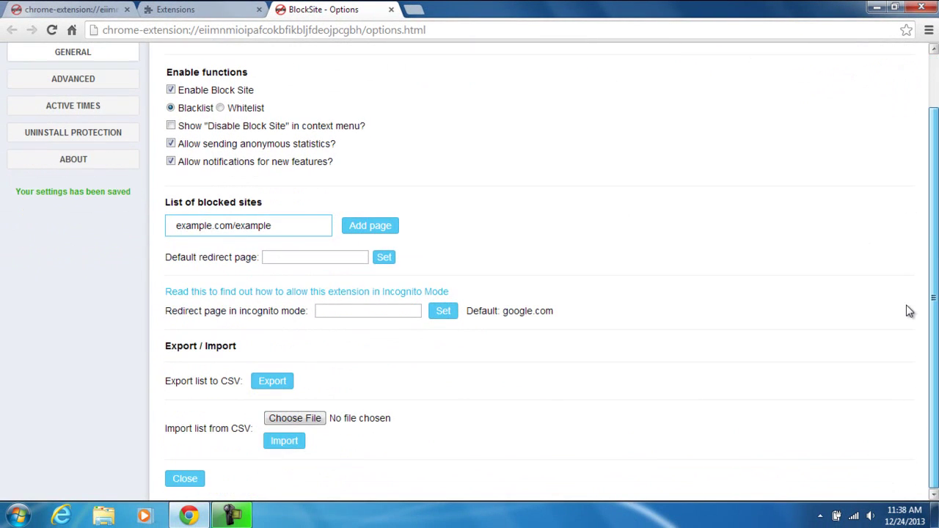
Close the options and Extensions tabs, then load yahoo.com to confirm it is unblocked
left_click(183, 479)
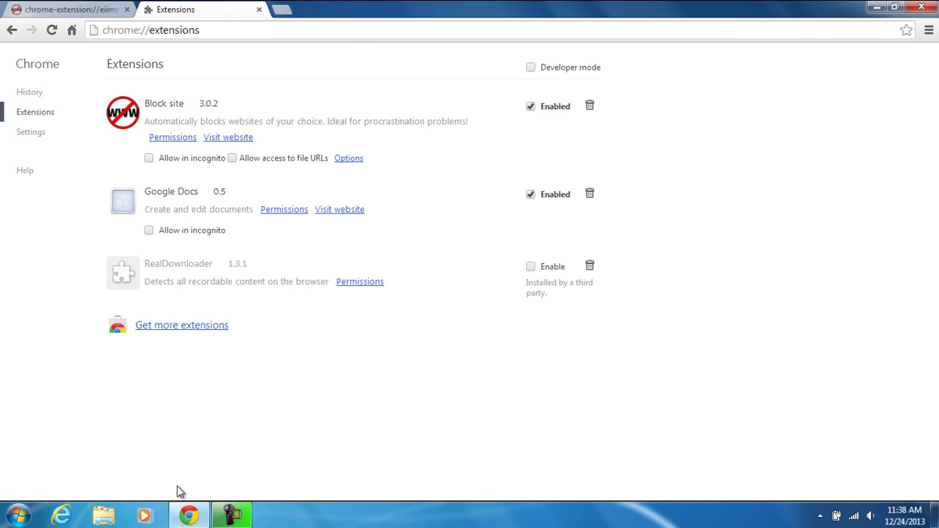
left_click(258, 10)
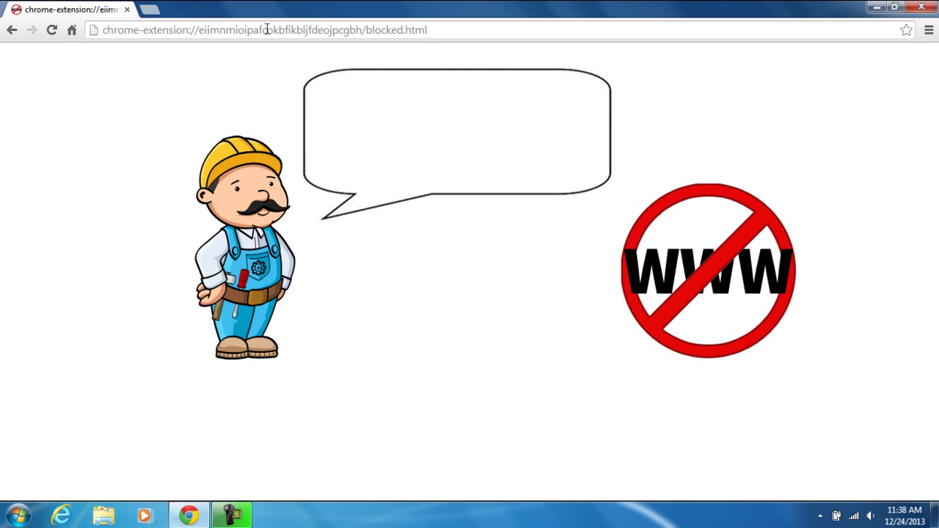
left_click(270, 31)
type("yah")
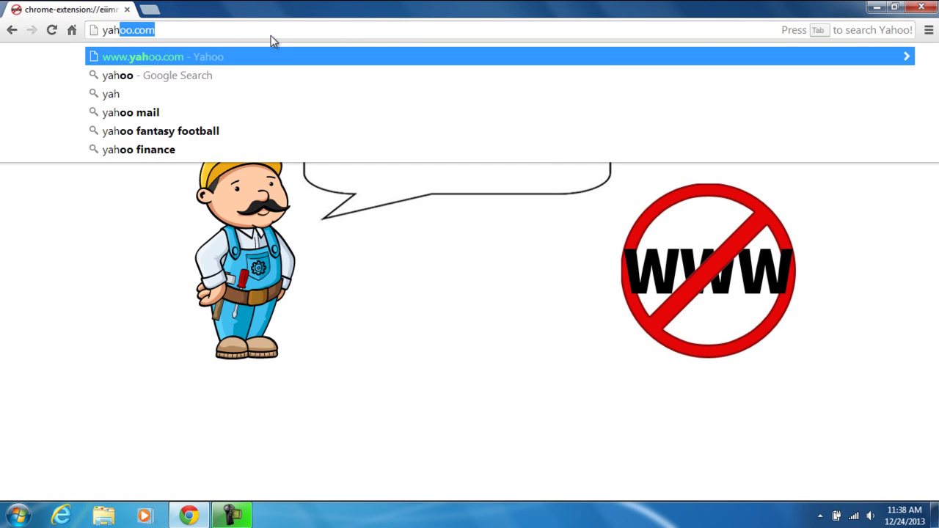
type("oo.com")
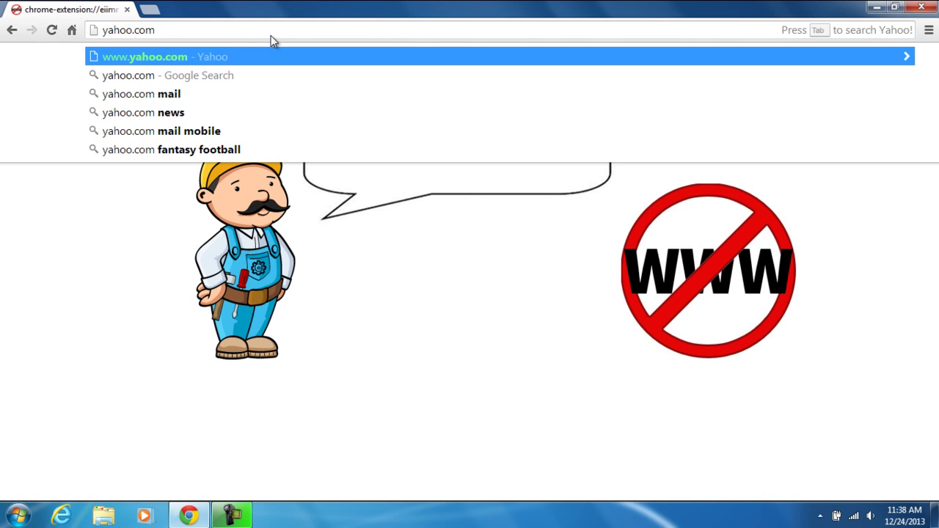
key("Return")
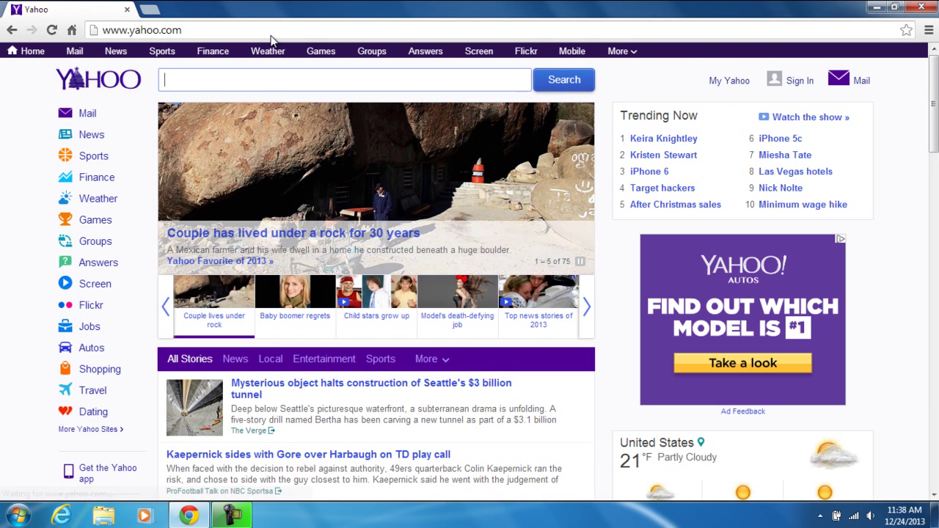